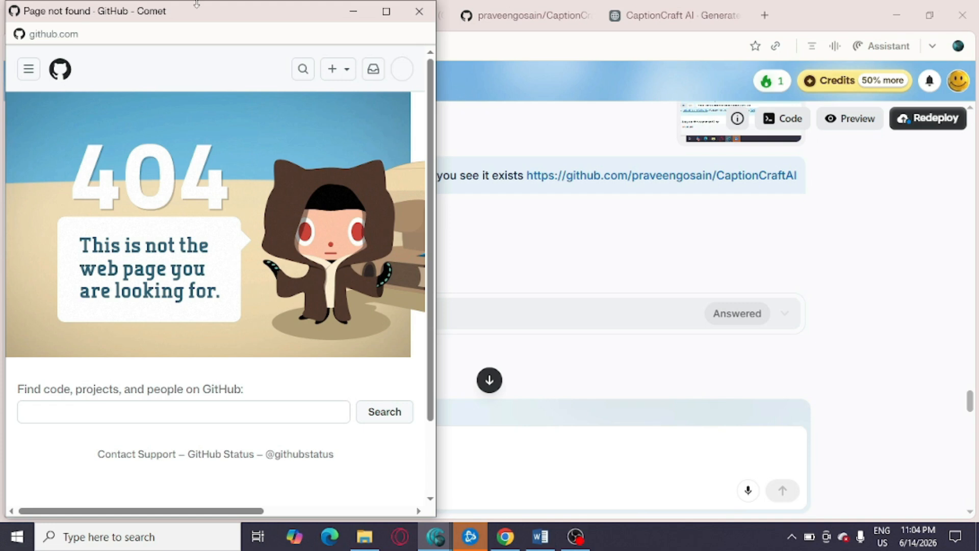
# - Open the empty Personal access tokens (classic) page, check its address, and show the Generate new token choices
pyautogui.click(419, 15)
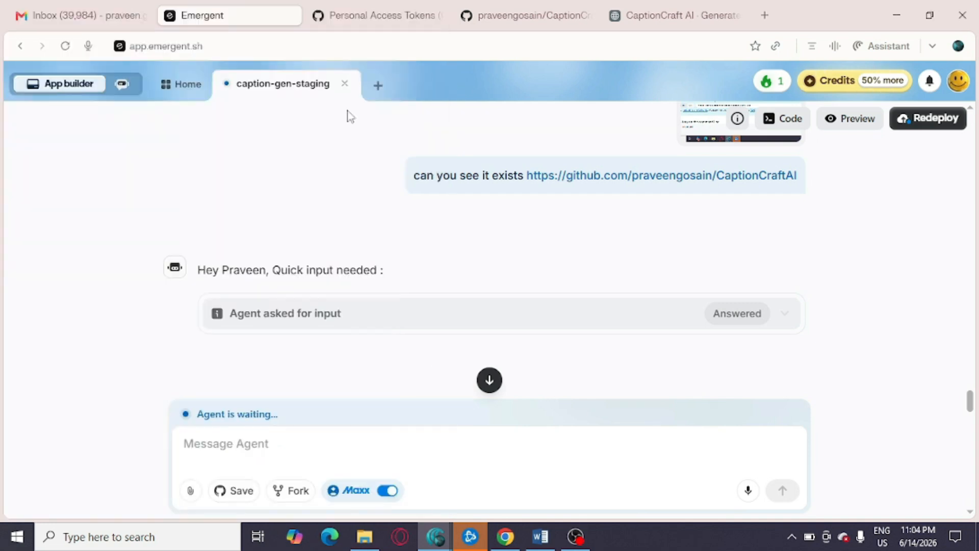
pyautogui.click(367, 23)
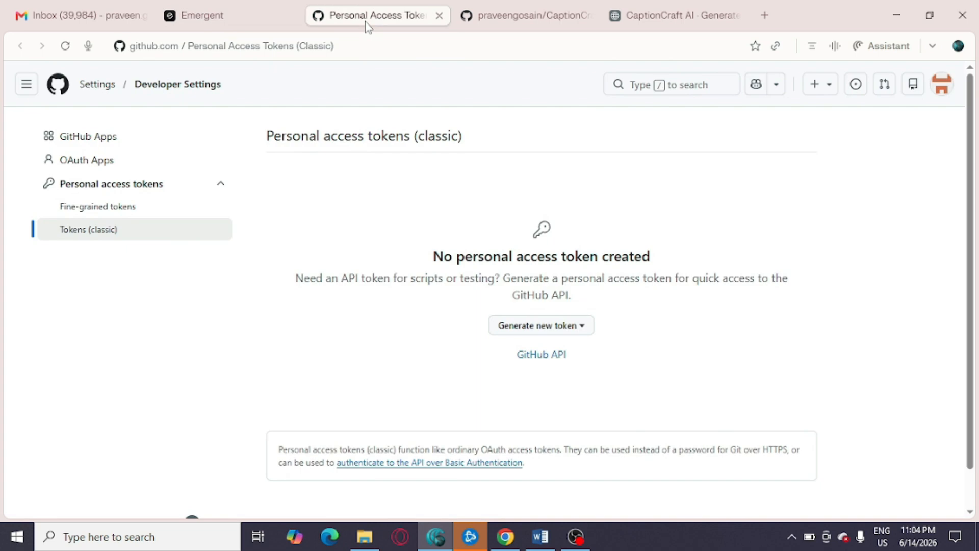
pyautogui.click(339, 50)
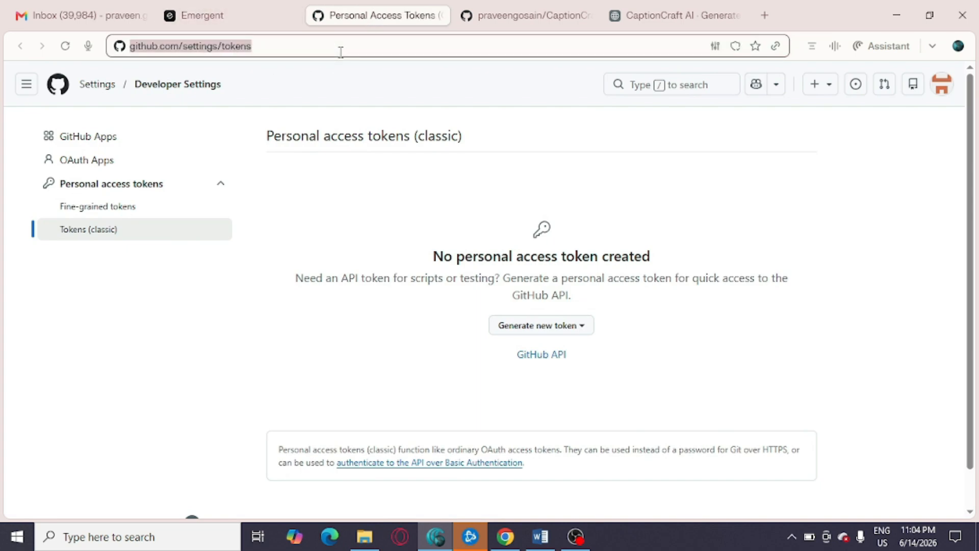
pyautogui.click(340, 51)
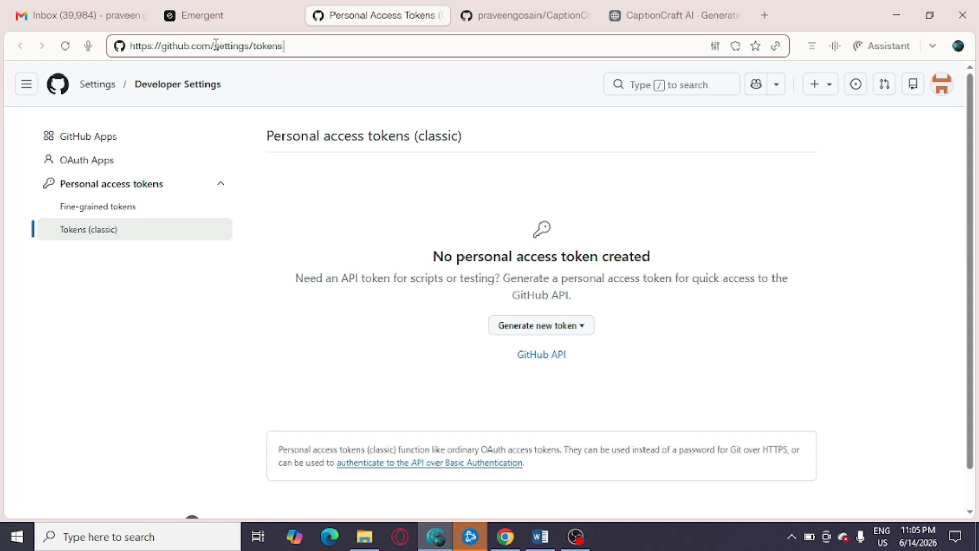
pyautogui.moveTo(215, 43); pyautogui.dragTo(121, 45)
pyautogui.click(284, 51)
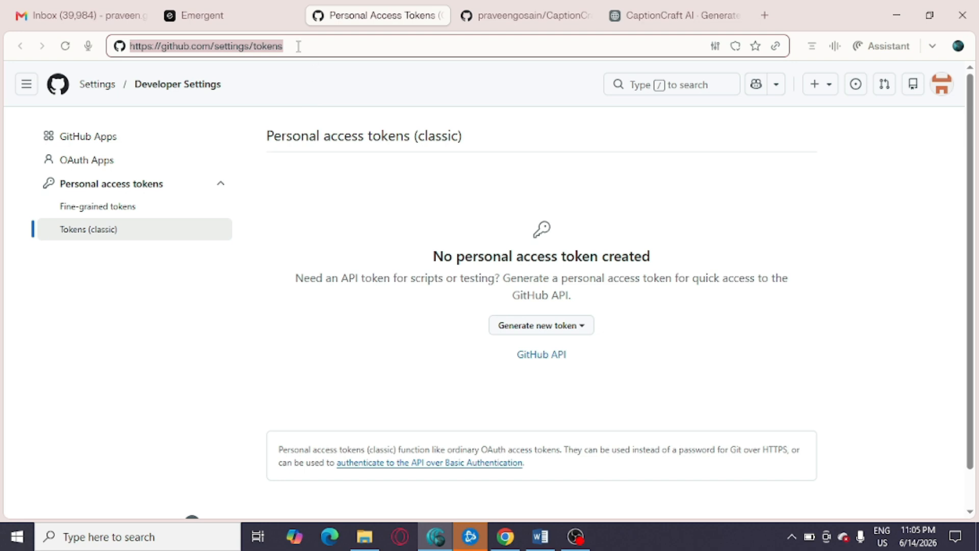
pyautogui.click(518, 332)
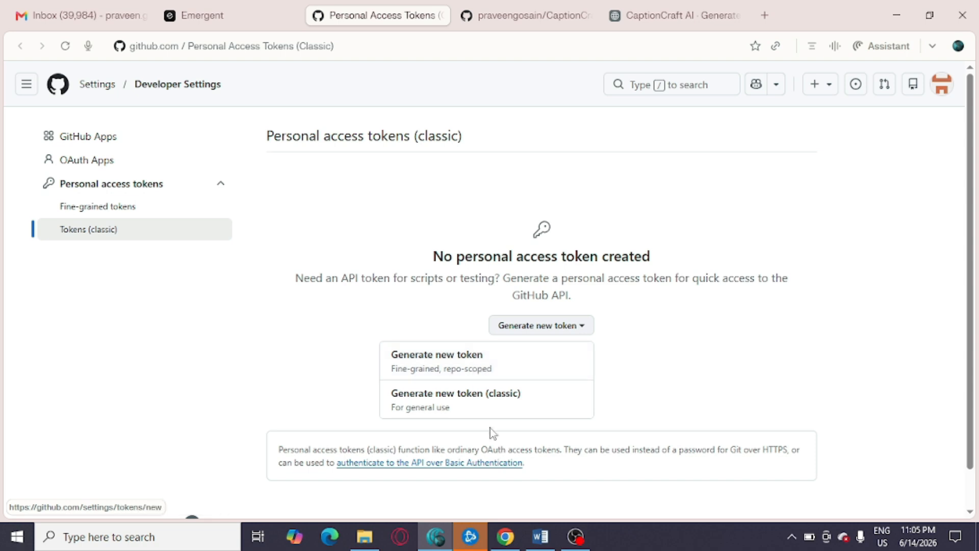
# - Choose to generate a classic token and request a verification code by email
pyautogui.click(496, 415)
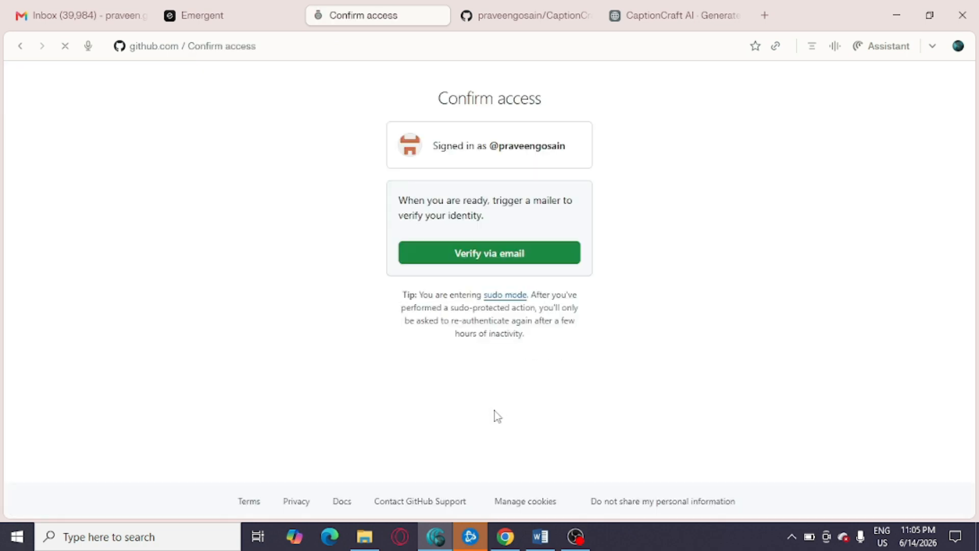
pyautogui.click(513, 258)
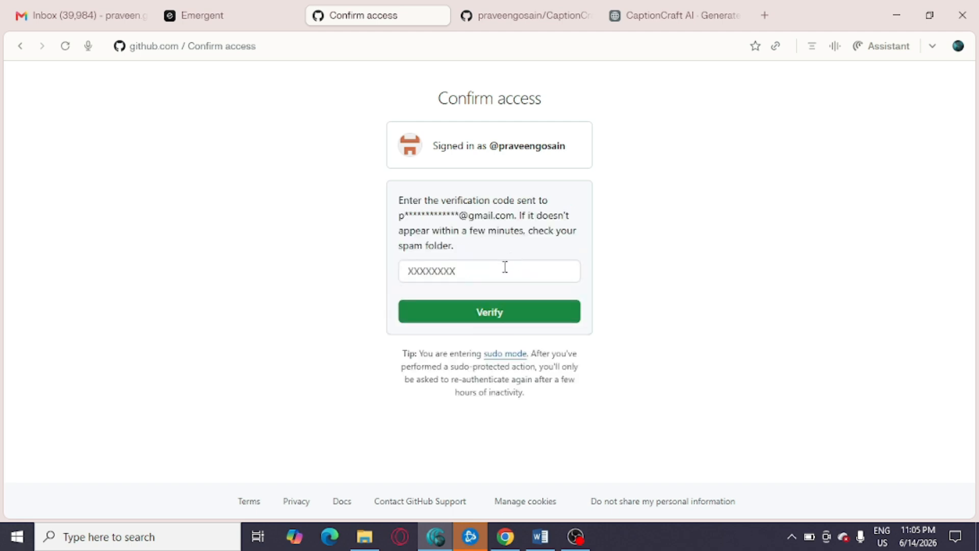
pyautogui.click(505, 266)
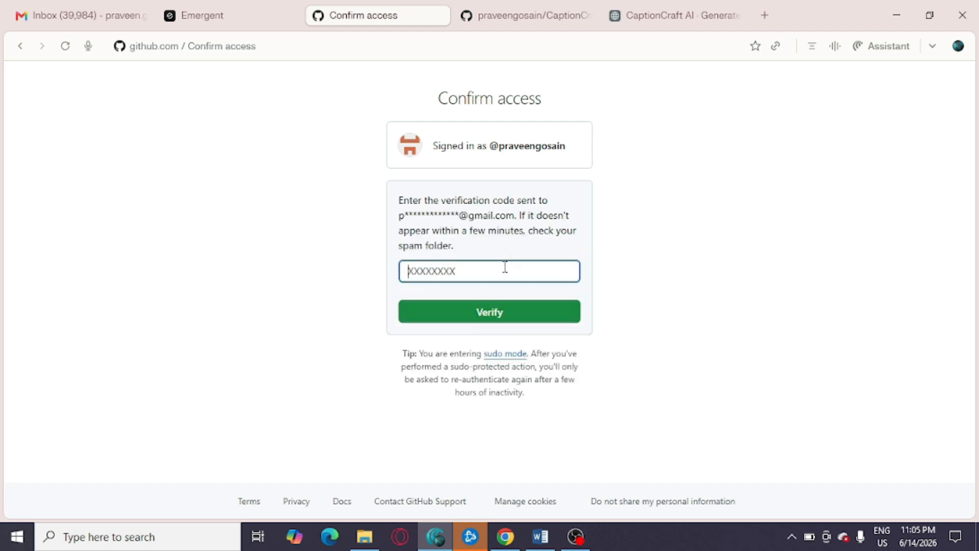
# - Copy the verification code from the Gmail message and submit it on the confirmation form
pyautogui.click(108, 4)
pyautogui.scroll(-1, 608, 341)
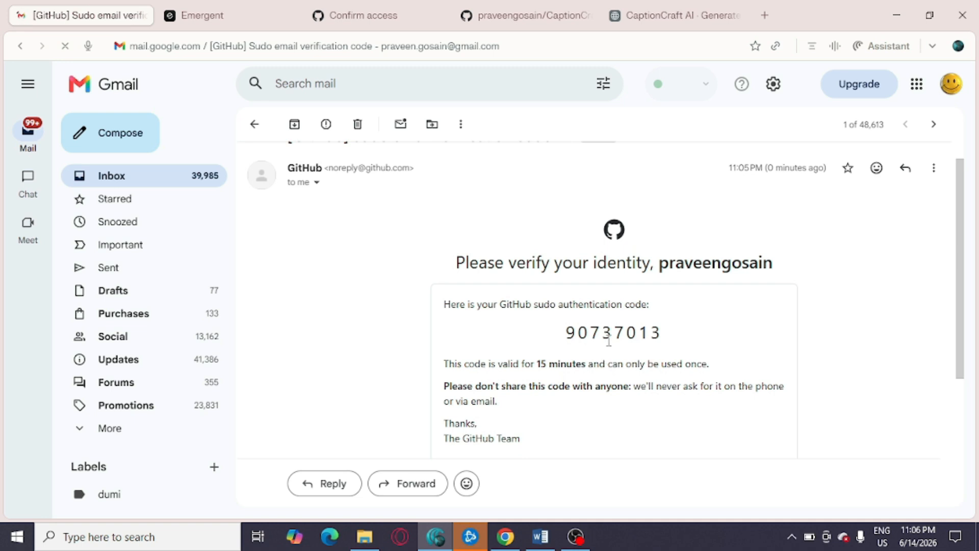
pyautogui.doubleClick(606, 334)
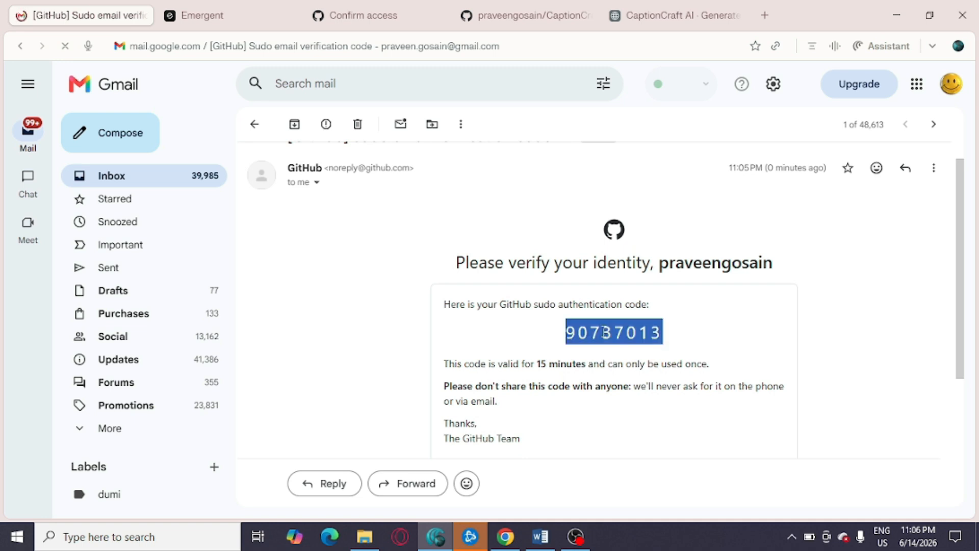
pyautogui.click(530, 7)
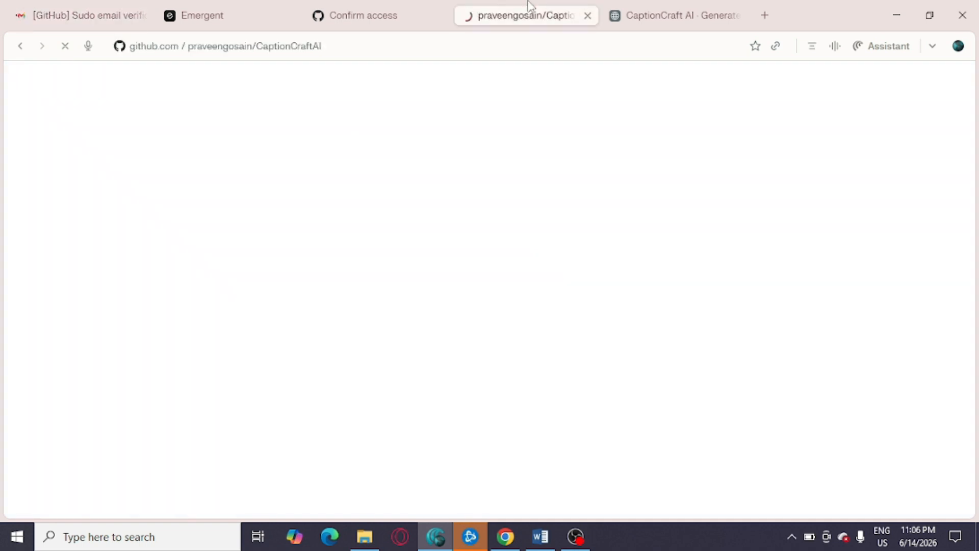
pyautogui.click(421, 16)
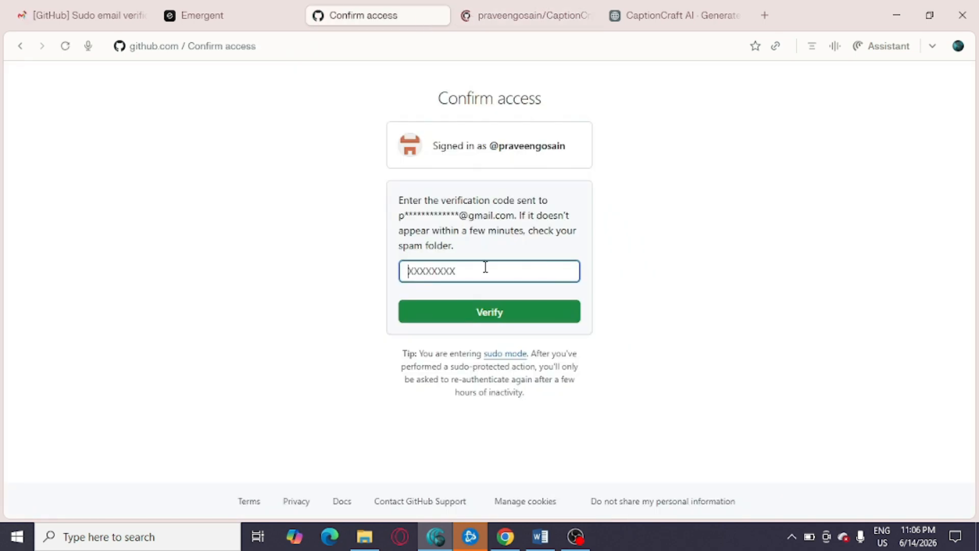
pyautogui.hotkey('ctrl', 'v')
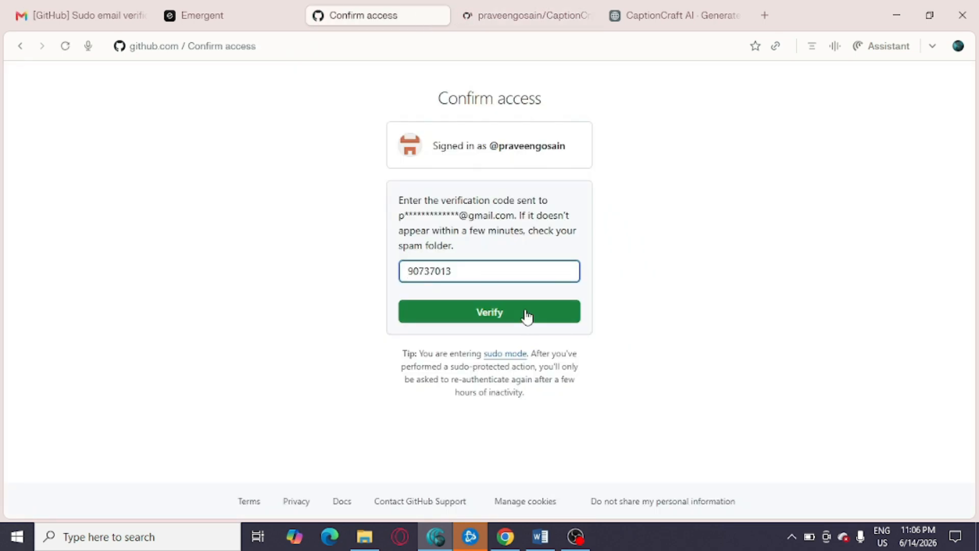
pyautogui.click(524, 313)
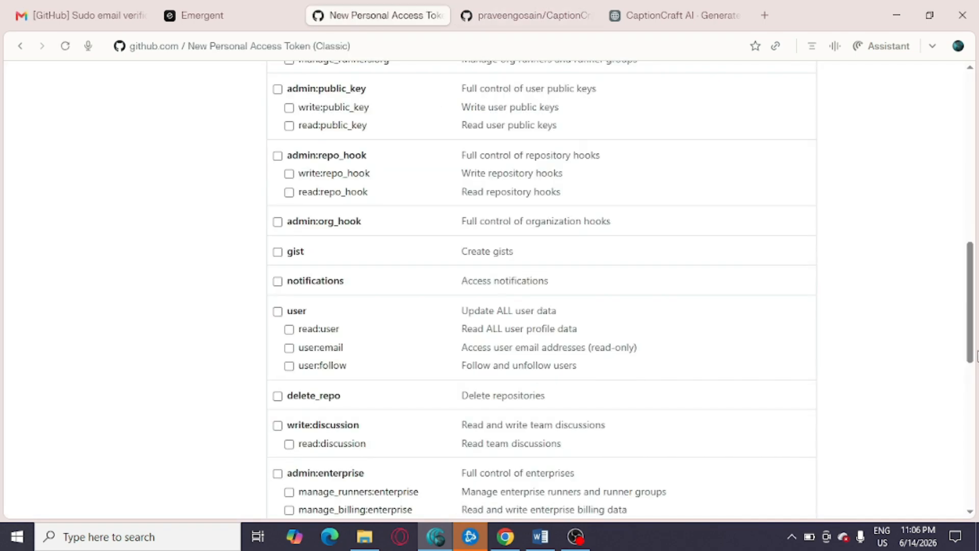
# - Give the new classic token the note 'captionai' and scroll down to Generate token
pyautogui.moveTo(970, 351); pyautogui.dragTo(971, 483)
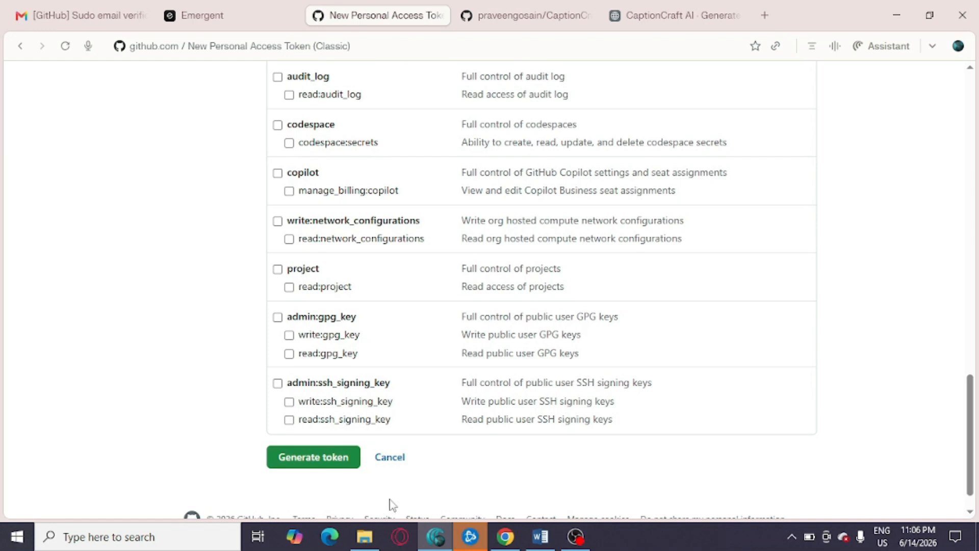
pyautogui.click(327, 459)
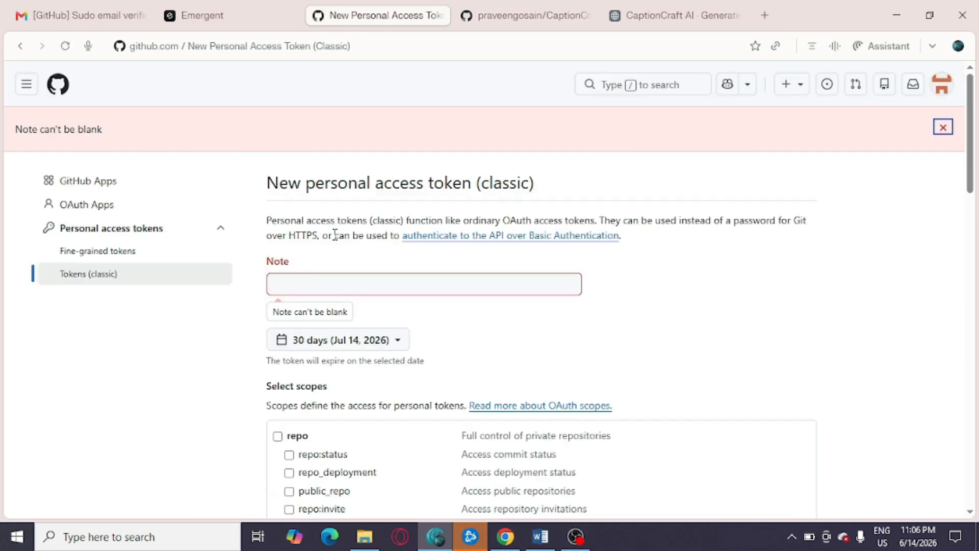
pyautogui.click(381, 276)
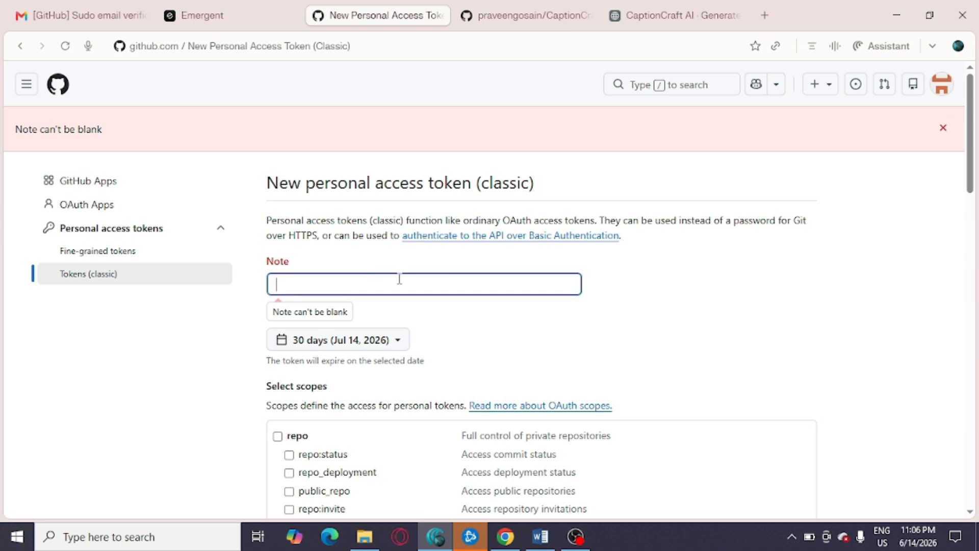
pyautogui.write('captionai')
pyautogui.scroll(-4, 971, 214)
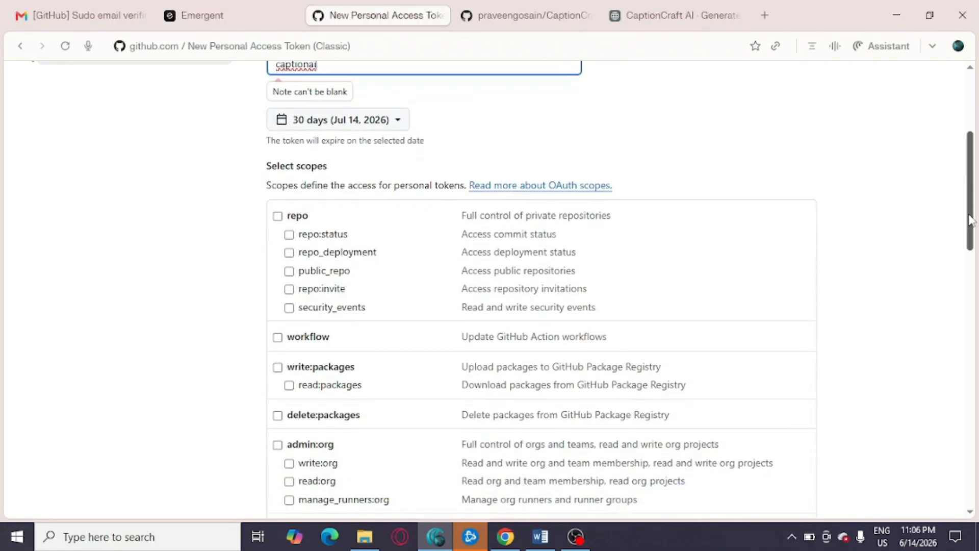
pyautogui.scroll(-15, 970, 224)
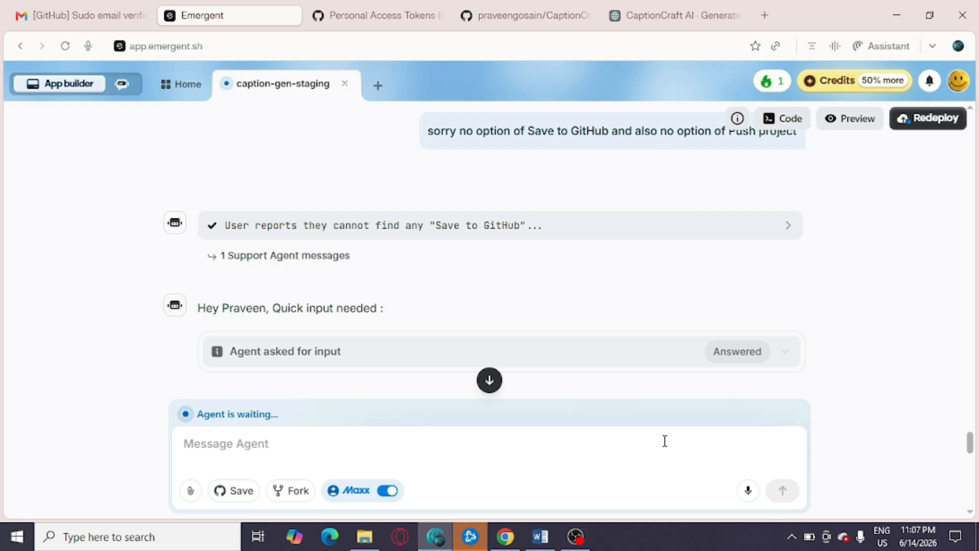
# - Paste the access token into the agent message, labelled 'this is my github' token
pyautogui.hotkey('ctrl', 'v')
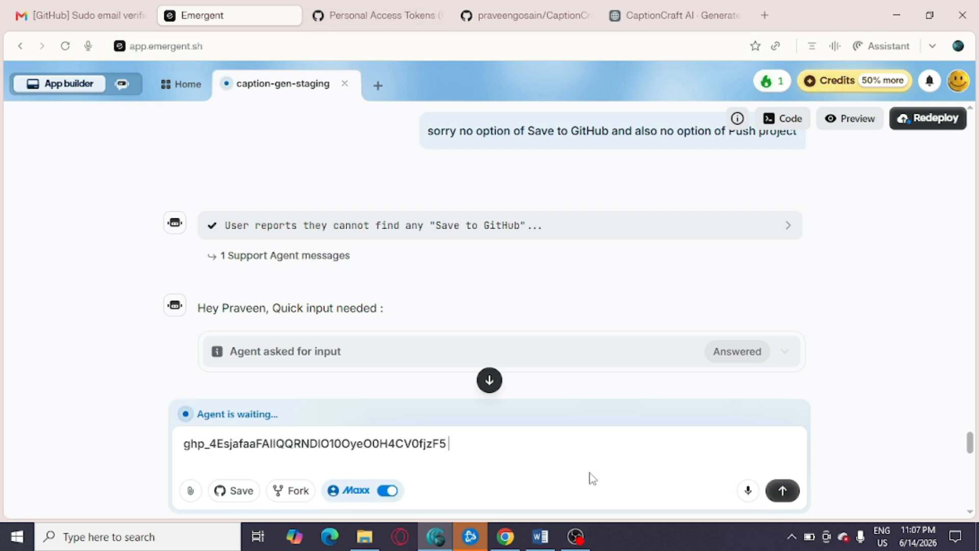
pyautogui.write('this is my github')
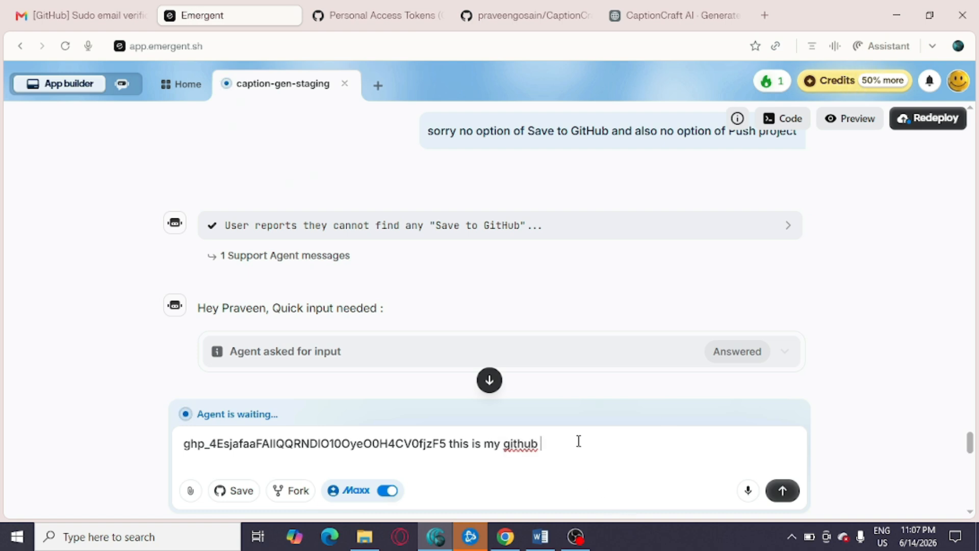
pyautogui.write('Personal access tokens (classic)')
pyautogui.moveTo(448, 444); pyautogui.dragTo(748, 439)
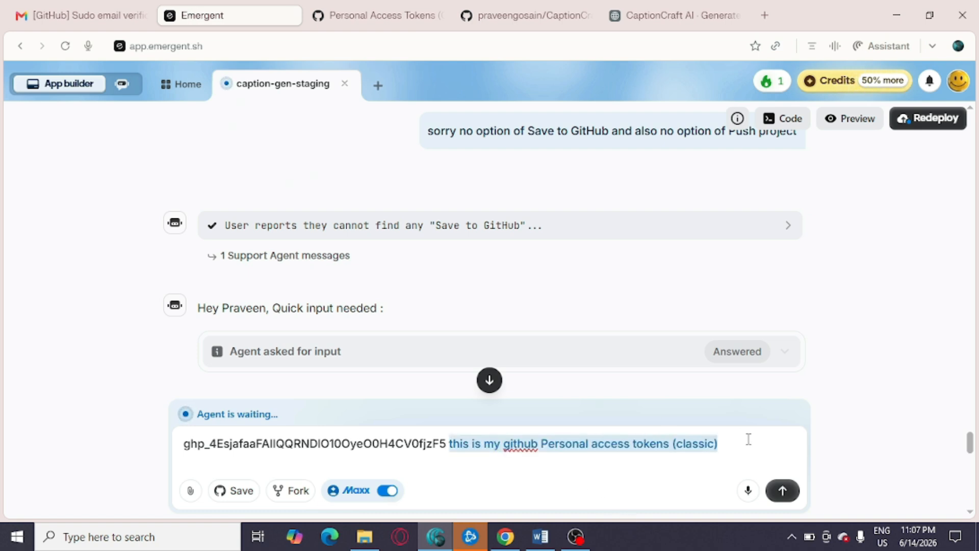
# - Send the token message, then start a reply with 'this repo' and the repository link
pyautogui.click(782, 492)
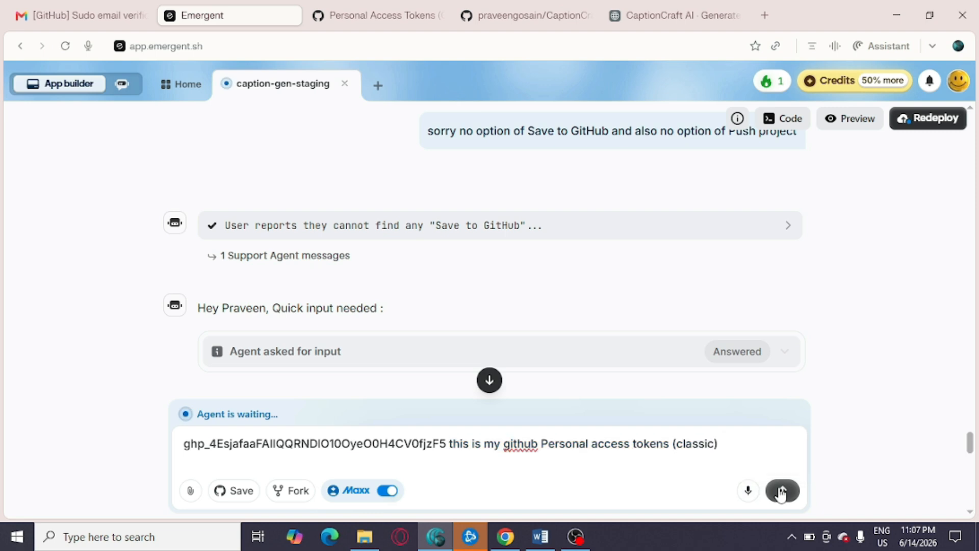
pyautogui.click(781, 492)
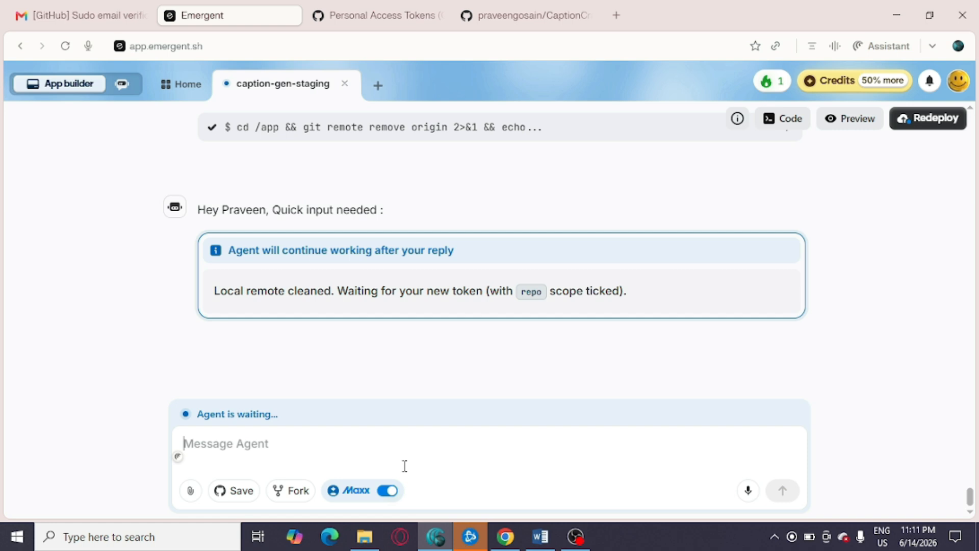
pyautogui.write('this ')
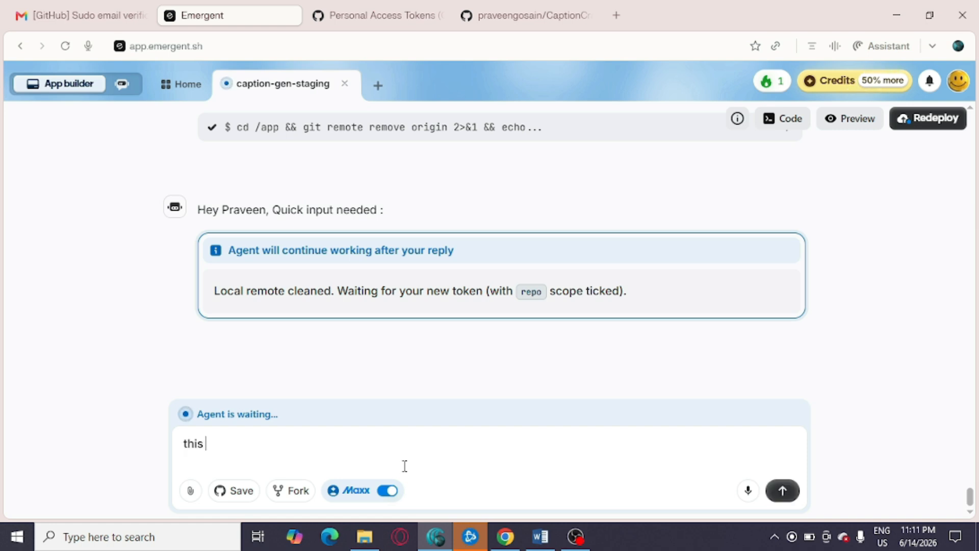
pyautogui.write('repo')
pyautogui.write('https://github.com/praveengosain/CaptionCraftAI')
# - Return to GitHub's tokens page and start a new fine-grained token
pyautogui.click(525, 15)
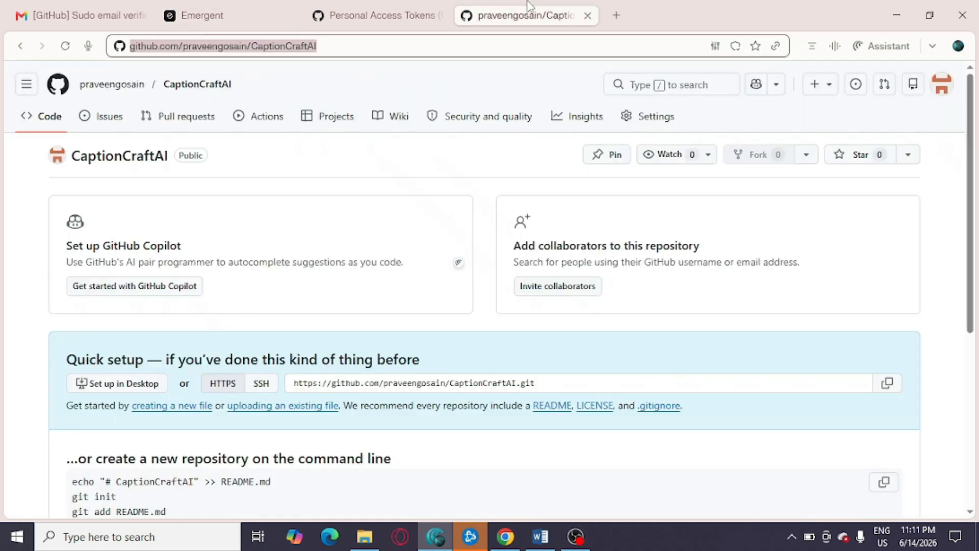
pyautogui.click(339, 16)
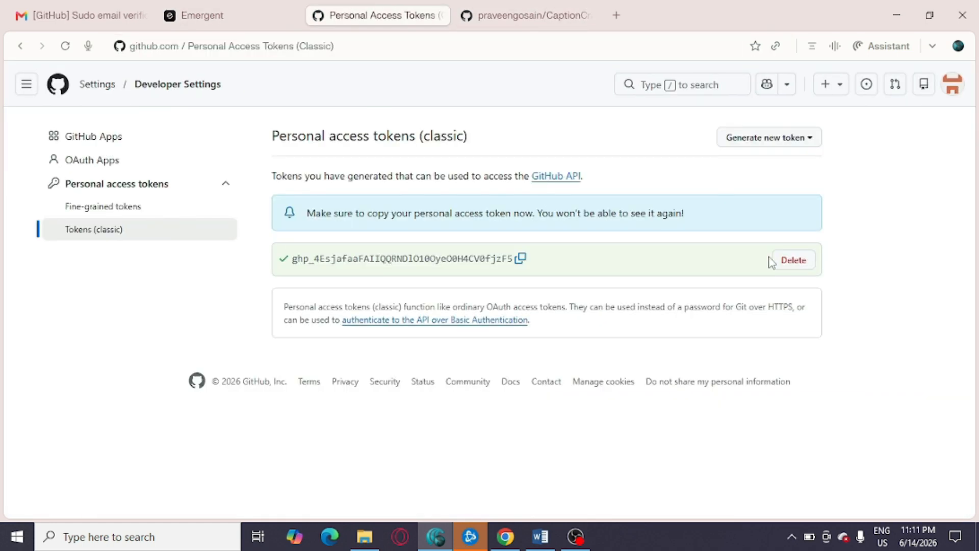
pyautogui.click(787, 142)
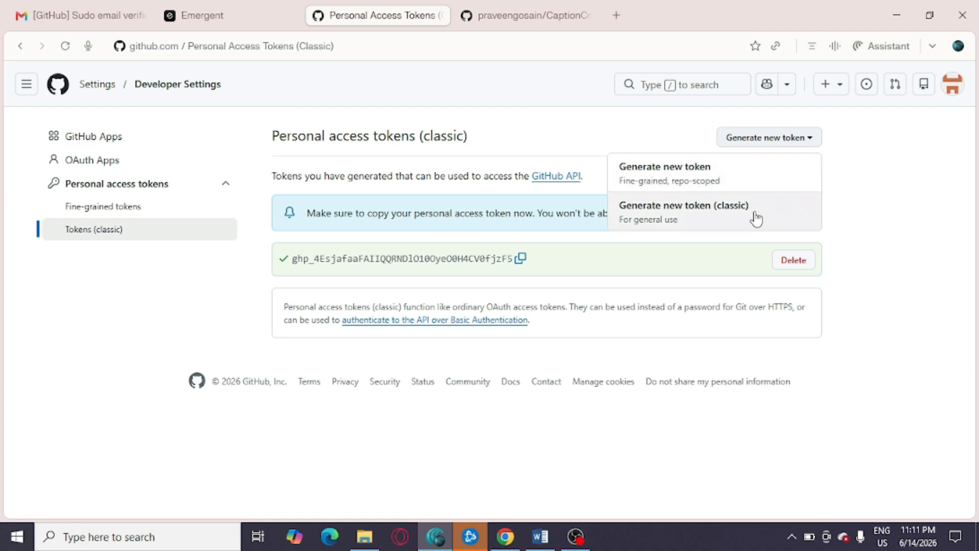
pyautogui.click(743, 184)
# - Generate the fine-grained token captionaibolt, expiring July 14, 2026, and copy it
pyautogui.scroll(-15, 395, 430)
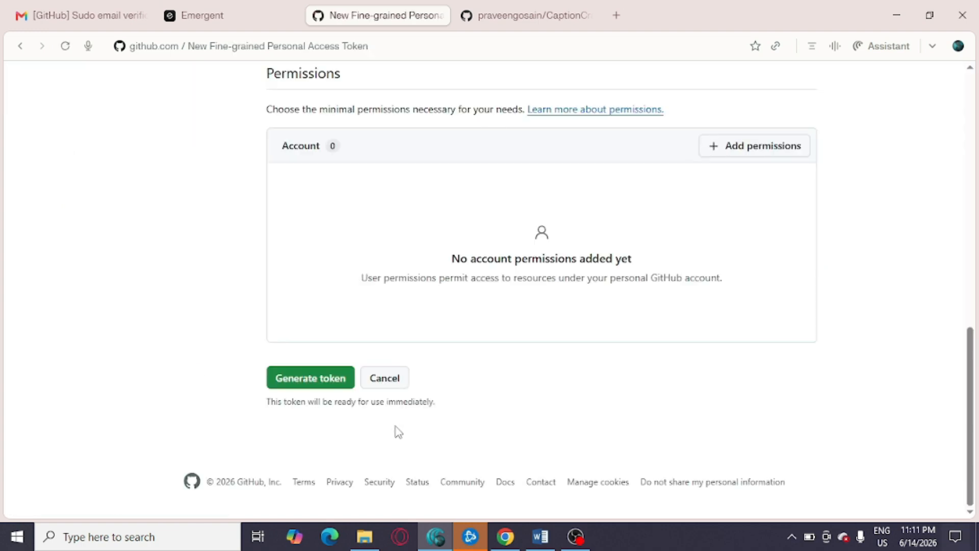
pyautogui.click(322, 380)
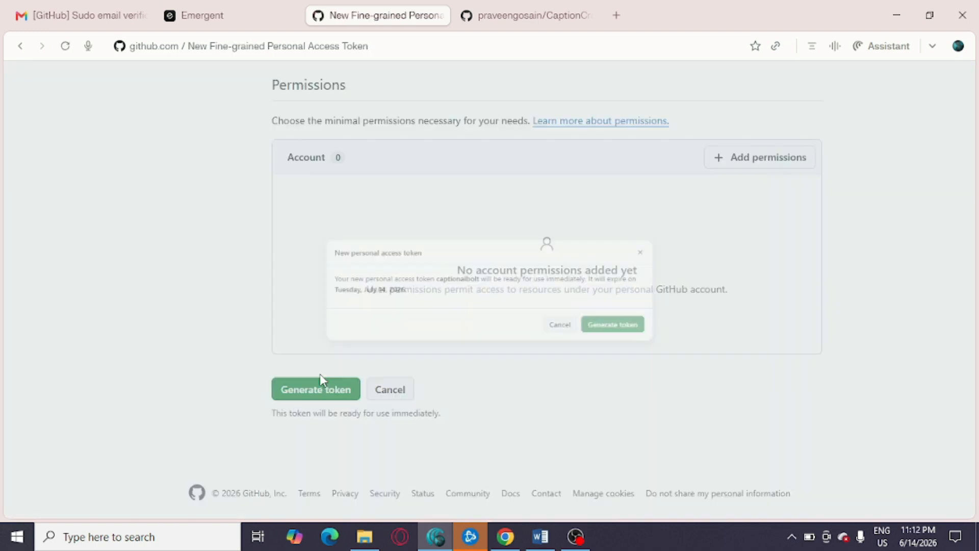
pyautogui.click(685, 342)
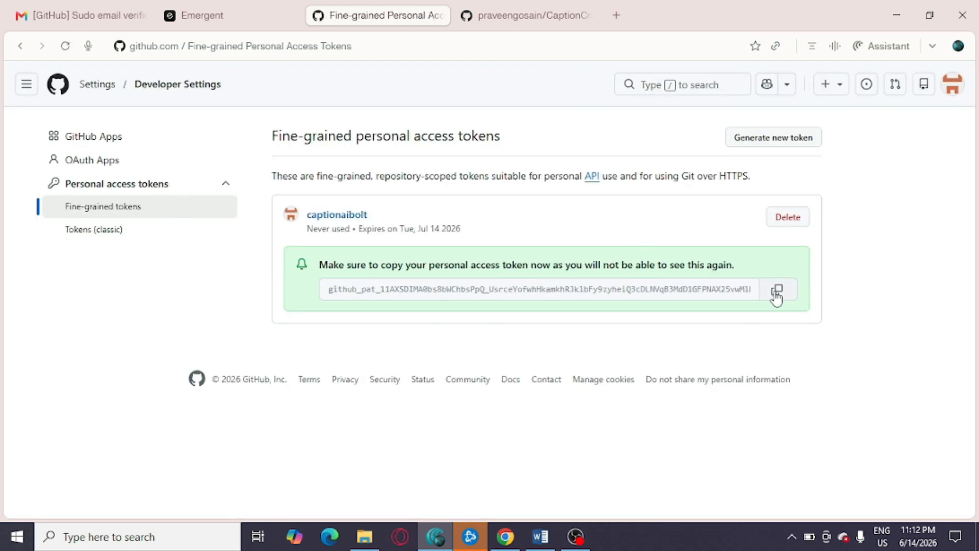
pyautogui.click(776, 289)
pyautogui.click(257, 25)
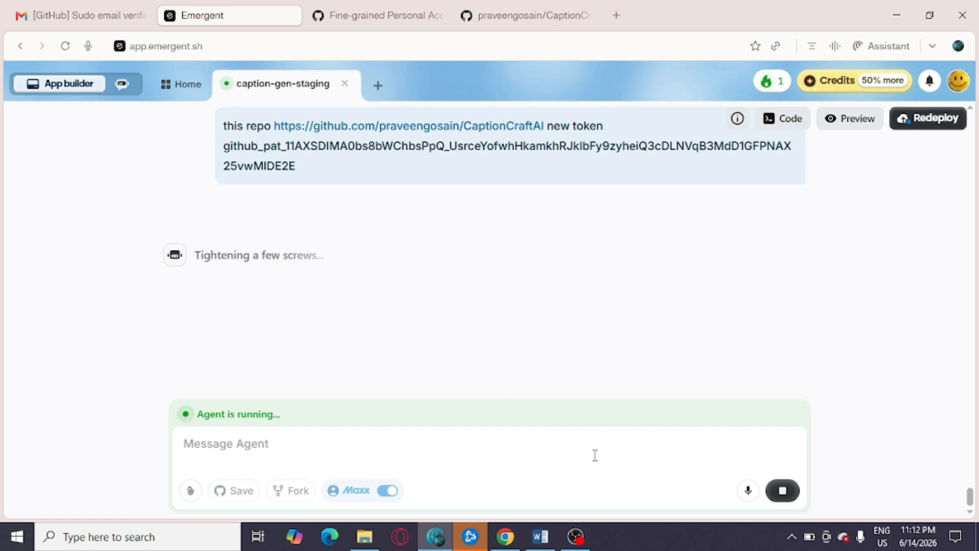
# - Switch to the GitHub tab showing the still-empty CaptionCraftAI repository
pyautogui.click(380, 22)
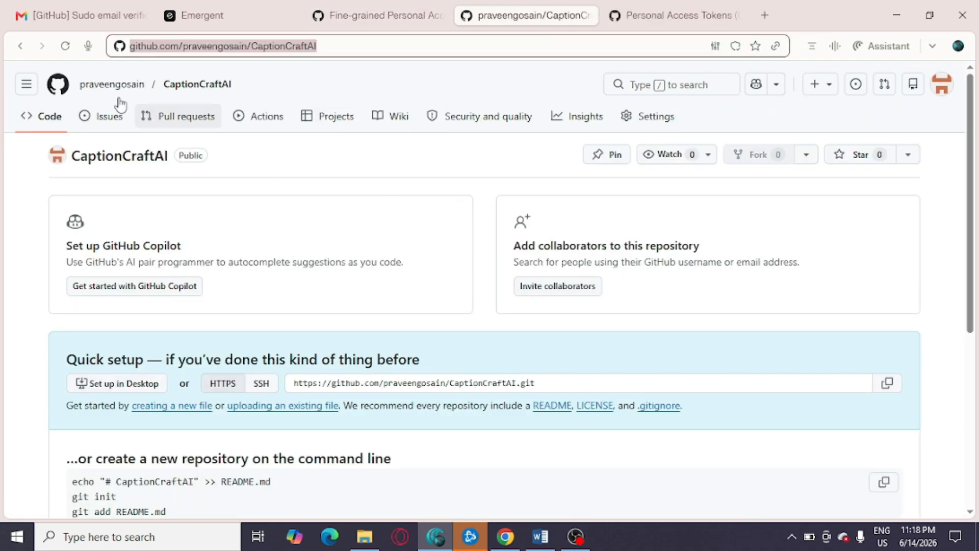
# - Reload CaptionCraftAI to see the pushed files, then read the agent's push confirmation in Emergent
pyautogui.click(65, 47)
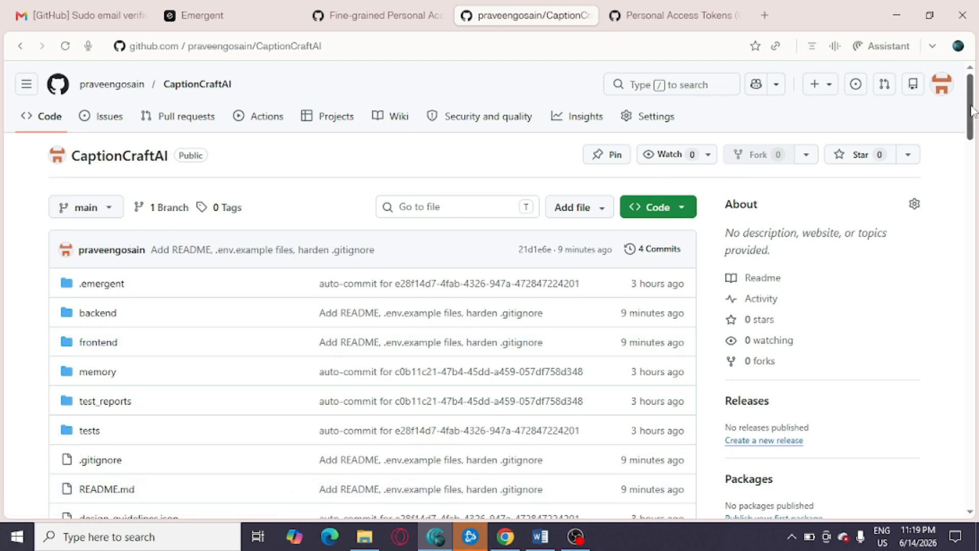
pyautogui.scroll(-3, 972, 109)
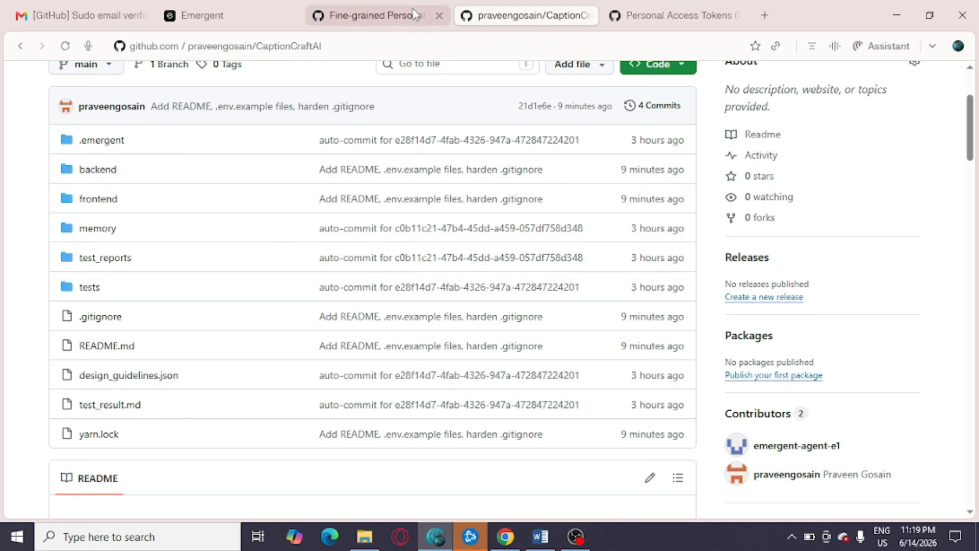
pyautogui.click(393, 10)
pyautogui.click(252, 3)
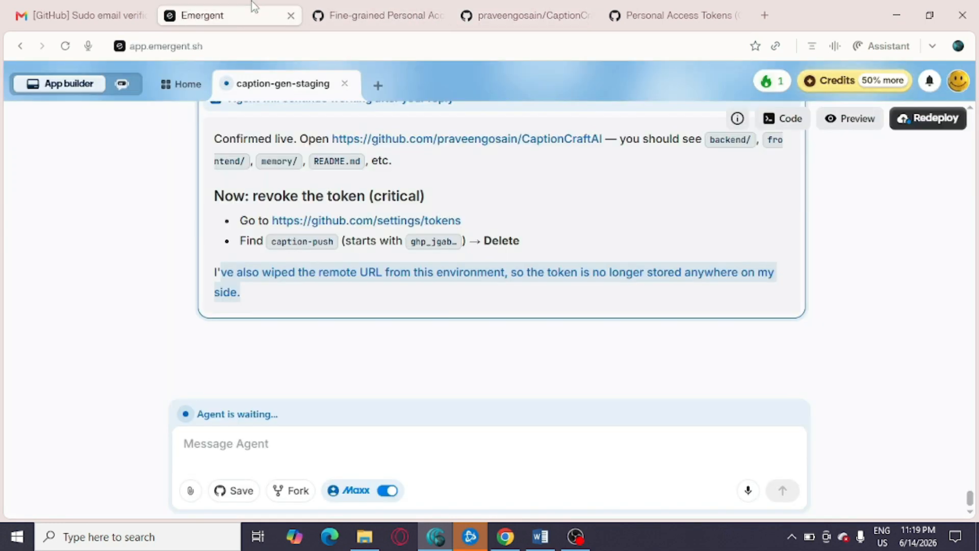
pyautogui.click(417, 300)
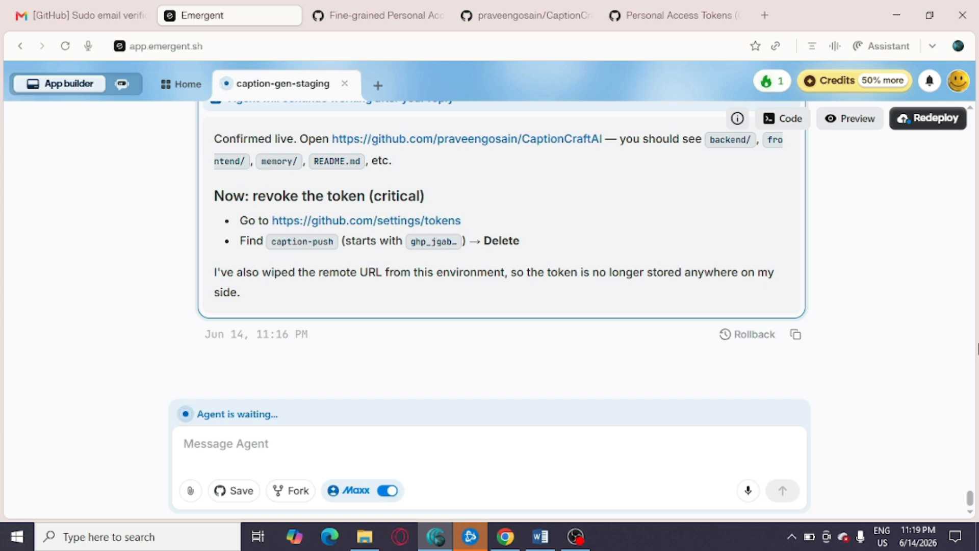
# - Return to the CaptionCraftAI repository and scroll over its file list and rendered README
pyautogui.click(405, 11)
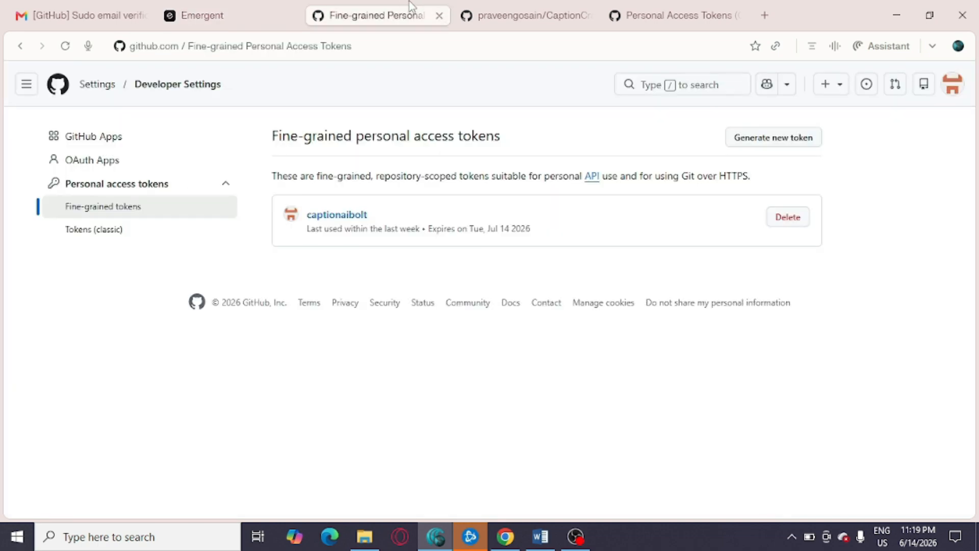
pyautogui.click(504, 7)
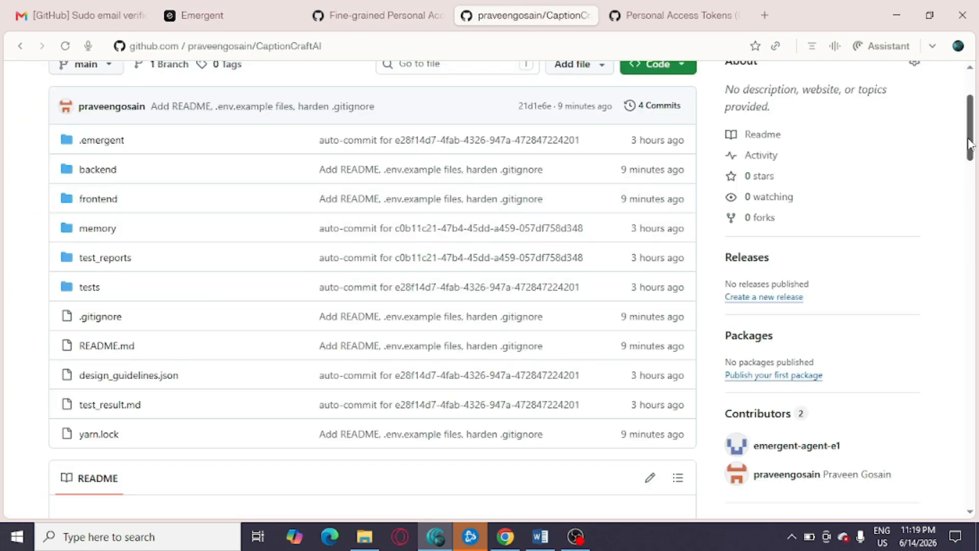
pyautogui.moveTo(968, 137); pyautogui.dragTo(968, 119)
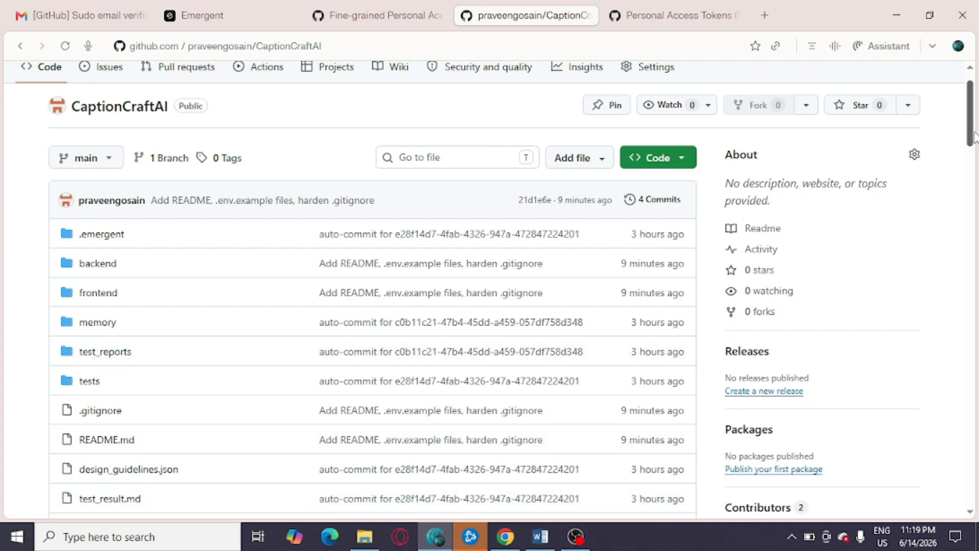
pyautogui.moveTo(972, 133); pyautogui.dragTo(971, 150)
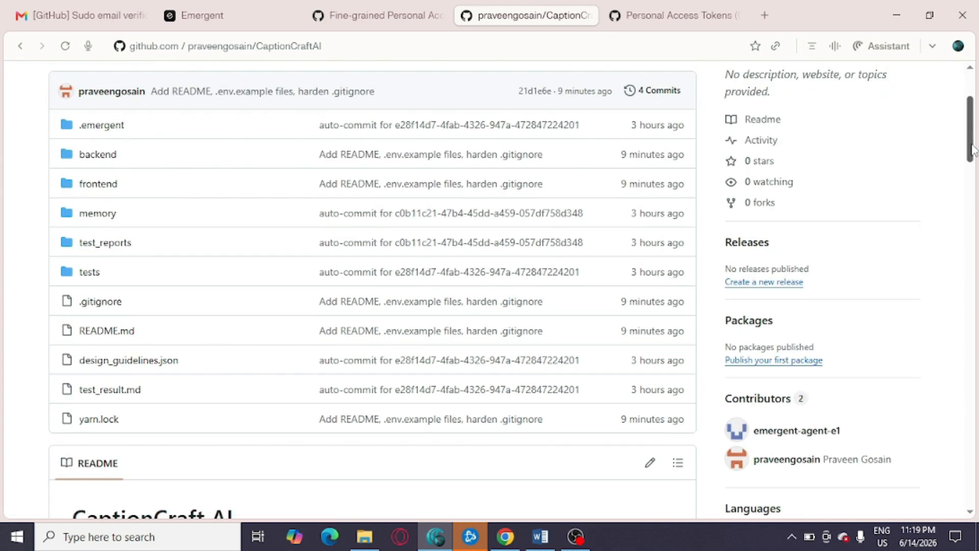